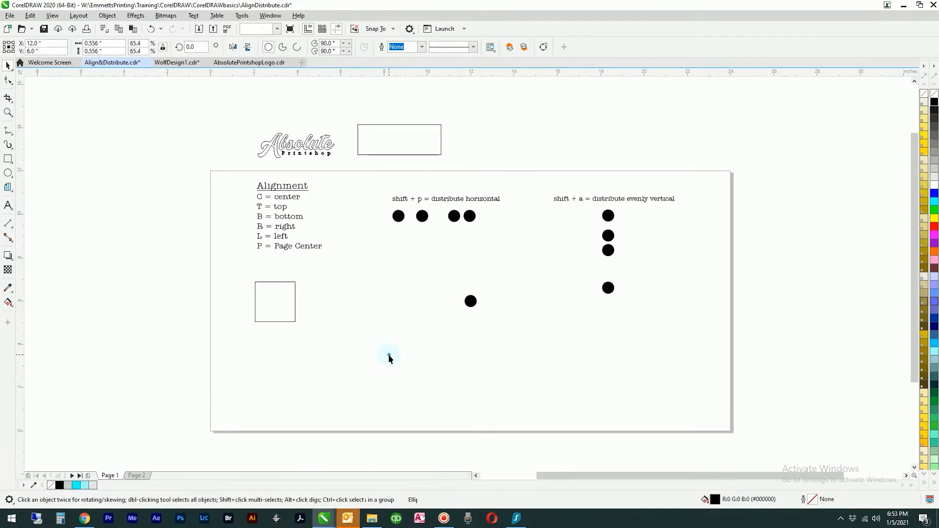
# Distribute the four circles under the "distribute horizontal" label evenly in the horizontal direction.
pyautogui.click(390, 359)
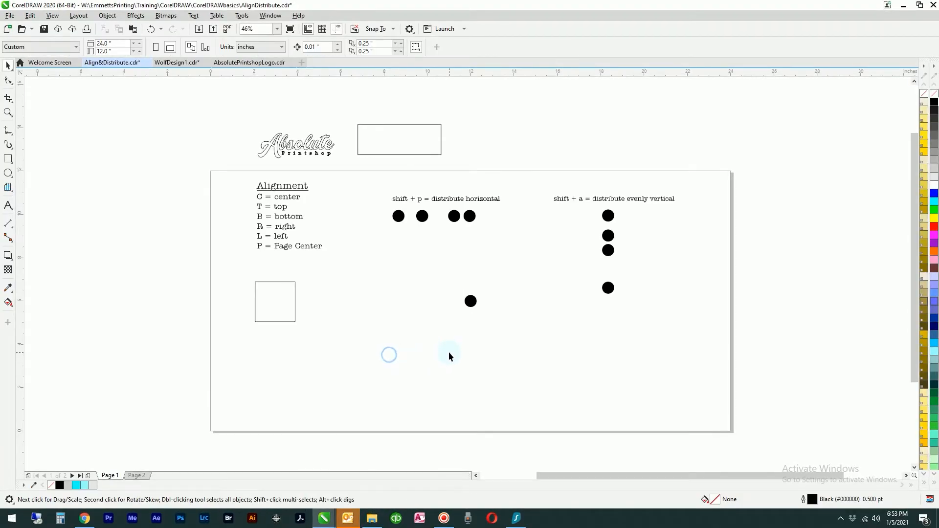
pyautogui.click(422, 250)
pyautogui.moveTo(524, 251); pyautogui.dragTo(342, 207)
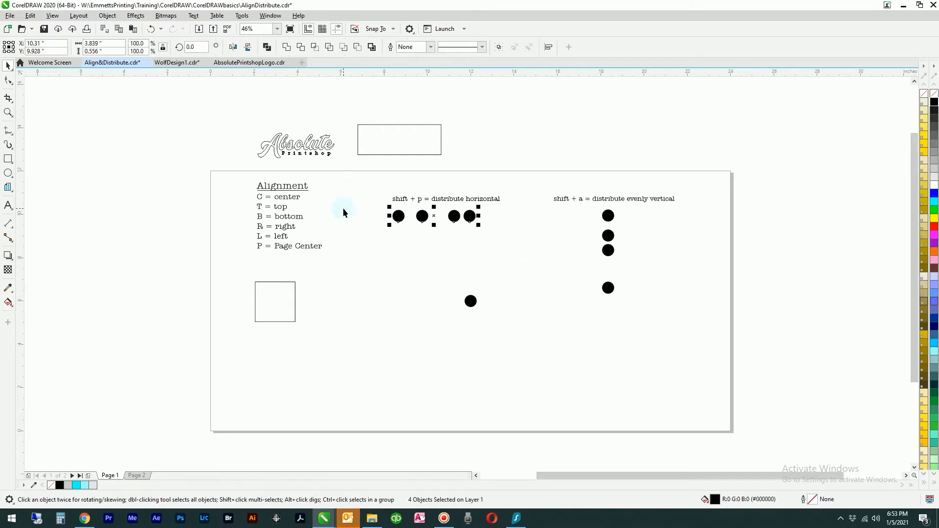
pyautogui.hotkey('shift', 'p')
pyautogui.click(568, 301)
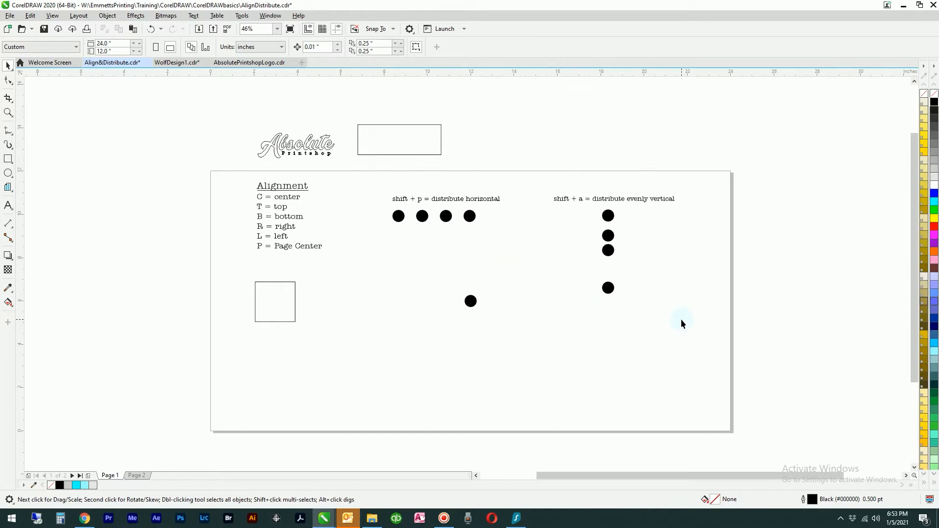
# Distribute the four stacked circles under the "distribute evenly vertical" label evenly in the vertical direction.
pyautogui.moveTo(681, 335); pyautogui.dragTo(608, 275)
pyautogui.click(9, 66)
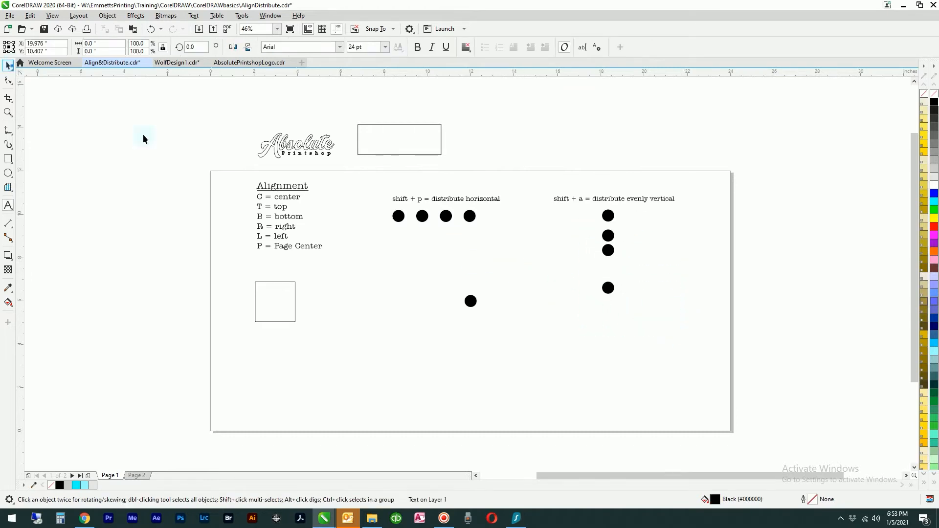
pyautogui.click(658, 278)
pyautogui.moveTo(618, 279); pyautogui.dragTo(561, 207)
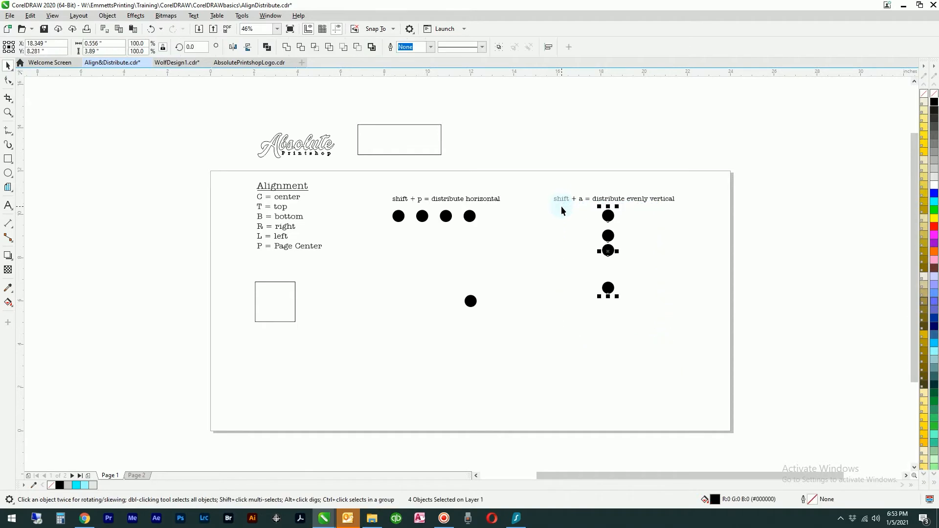
pyautogui.hotkey('shift', 'a')
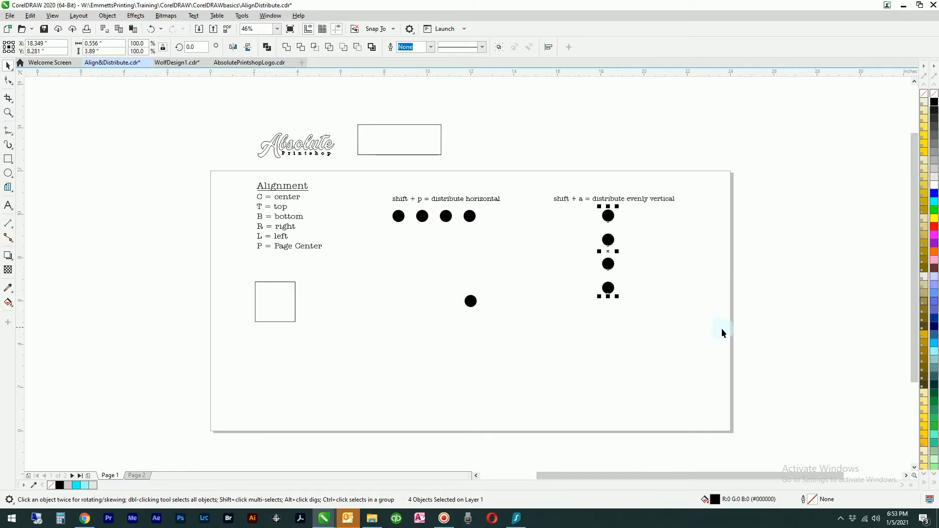
pyautogui.click(649, 328)
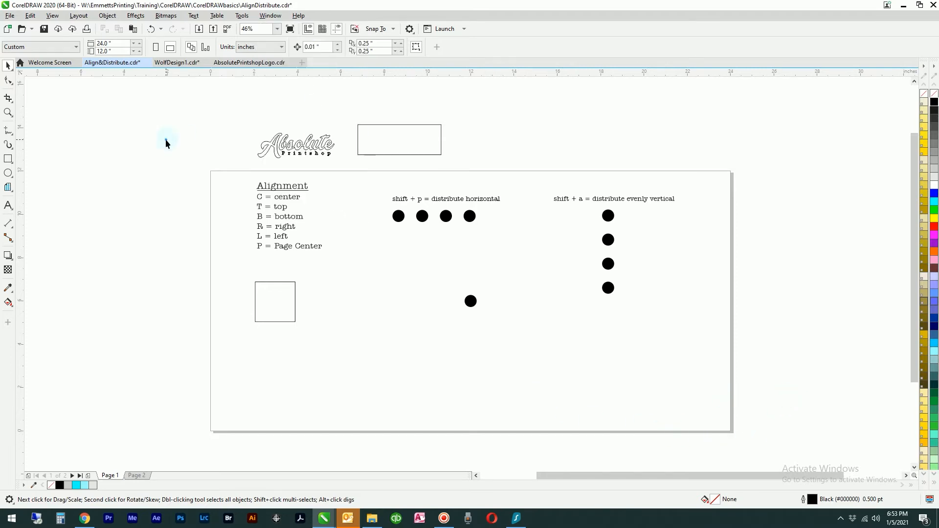
# Open the Align and Distribute docker.
pyautogui.click(273, 16)
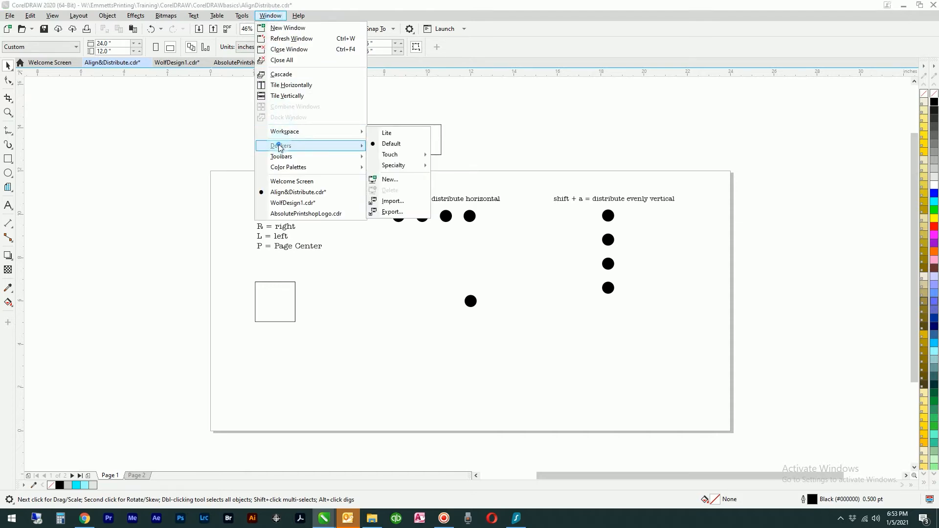
pyautogui.moveTo(280, 147)
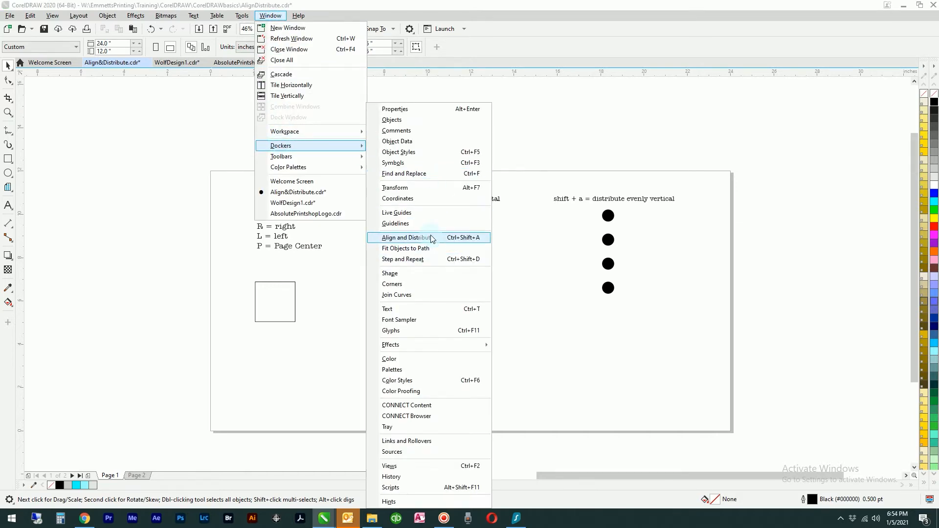
pyautogui.click(465, 239)
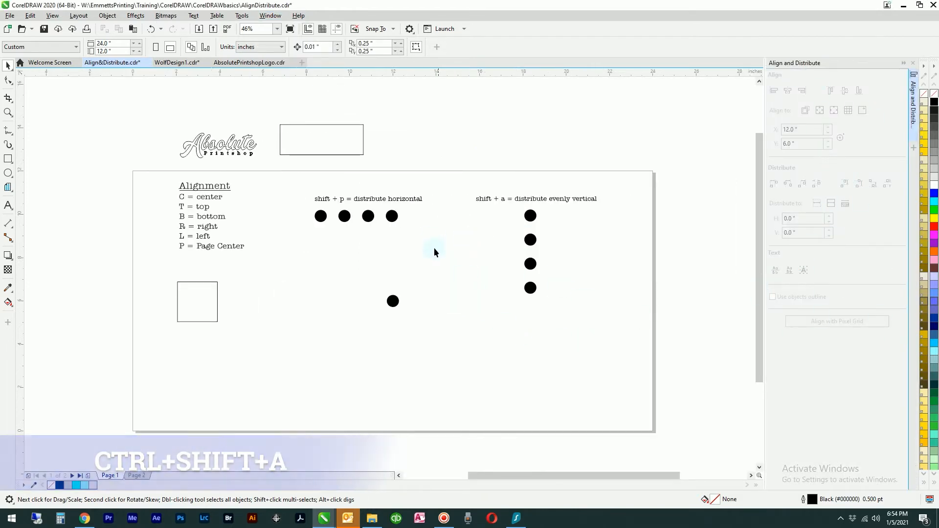
# Move the four horizontal circles down beside the single circle and scatter the five unevenly in the lower middle of the page.
pyautogui.moveTo(446, 258); pyautogui.dragTo(293, 212)
pyautogui.moveTo(368, 216); pyautogui.dragTo(342, 315)
pyautogui.moveTo(394, 301); pyautogui.dragTo(337, 325)
# Select the five scattered circles and align their centers vertically into one straight row.
pyautogui.moveTo(494, 377); pyautogui.dragTo(281, 308)
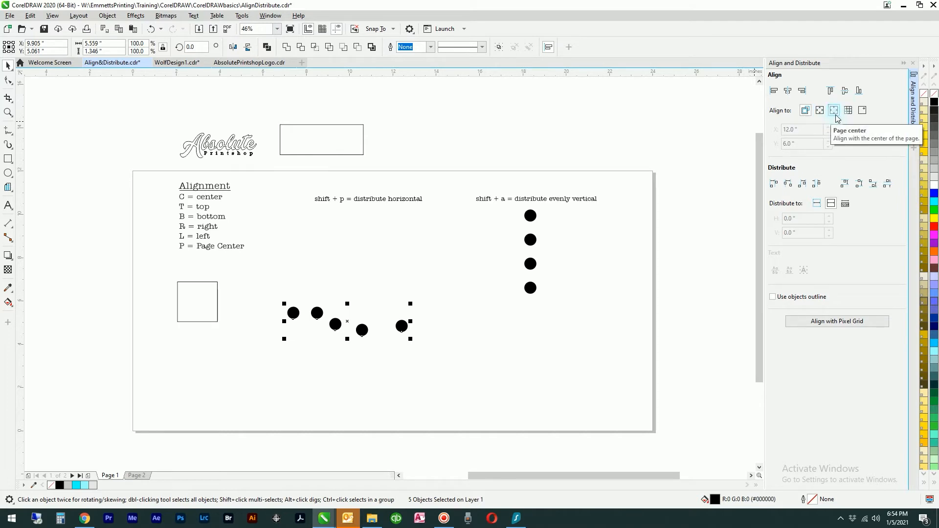
pyautogui.click(552, 360)
pyautogui.moveTo(264, 287); pyautogui.dragTo(265, 286)
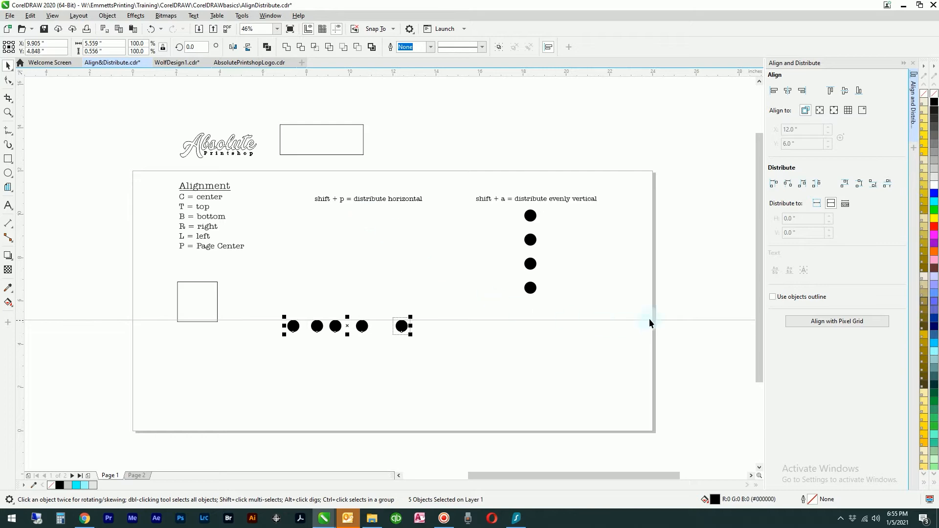
# Distribute the five circles with equal horizontal space within the extent of the selection.
pyautogui.click(830, 205)
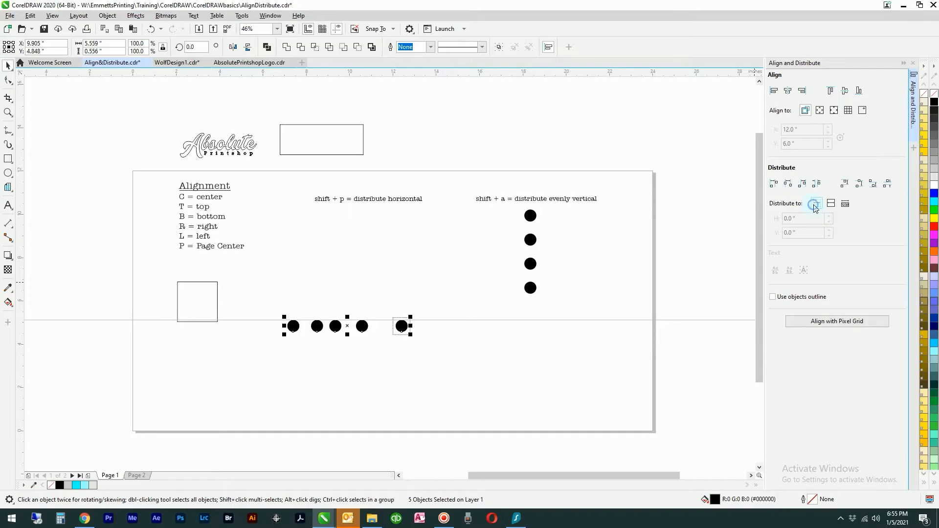
pyautogui.click(814, 205)
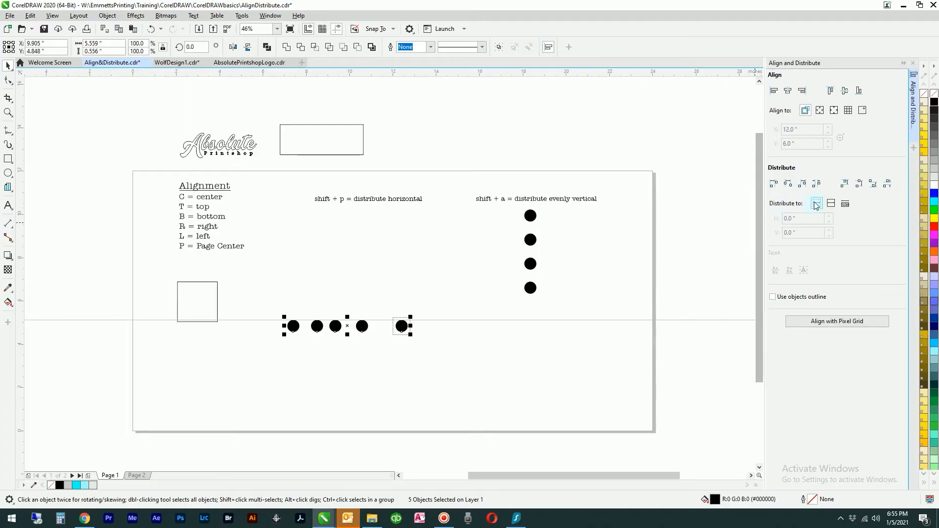
pyautogui.click(815, 185)
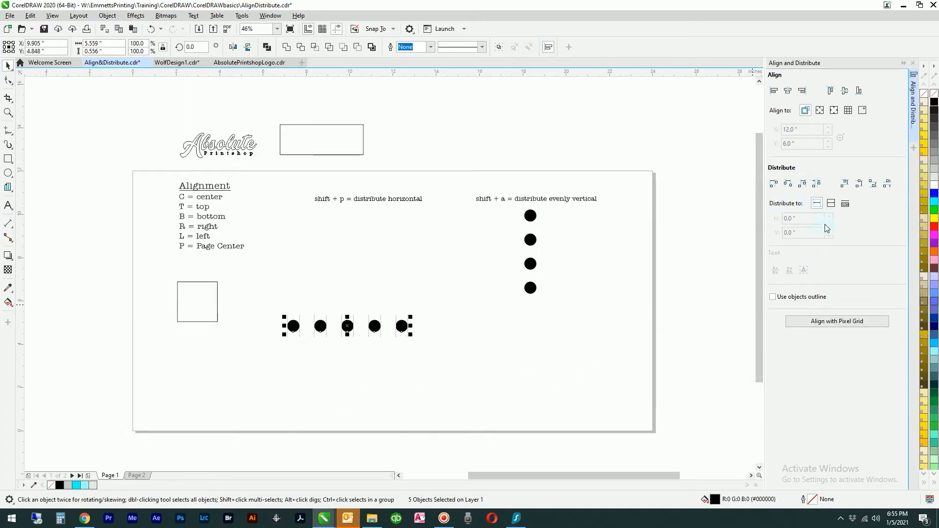
# Try distributing the five circles with equal horizontal space across the extent of the page.
pyautogui.click(830, 209)
pyautogui.click(815, 183)
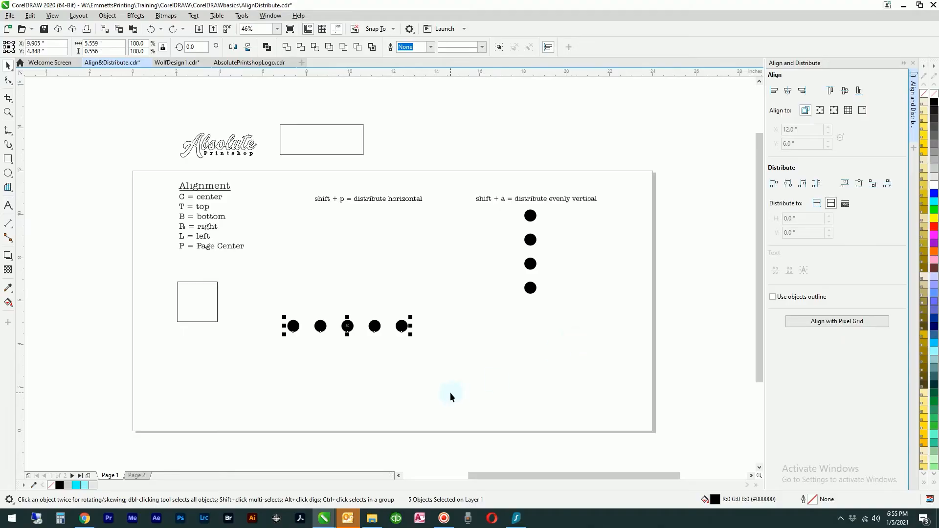
pyautogui.click(450, 375)
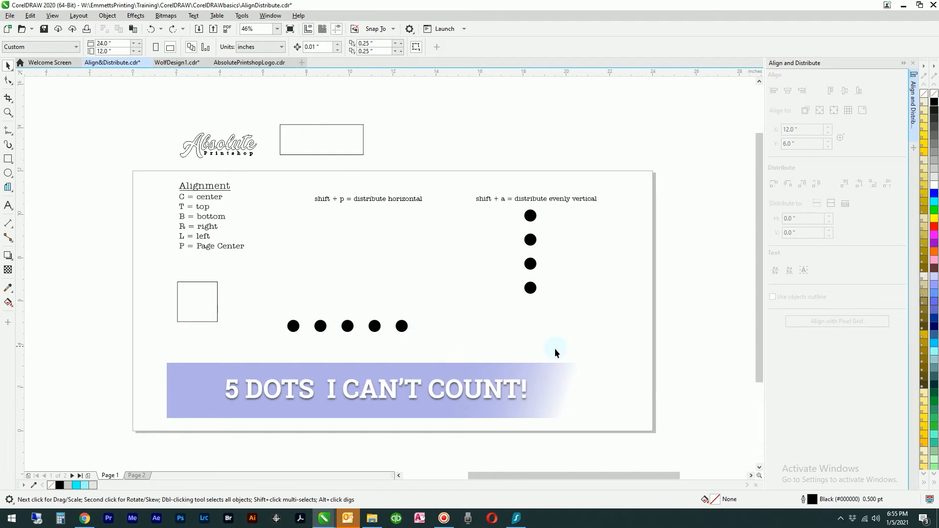
# Move the circles, square and alignment notes together up off the page.
pyautogui.moveTo(606, 390); pyautogui.dragTo(118, 152)
pyautogui.moveTo(405, 331); pyautogui.dragTo(379, 167)
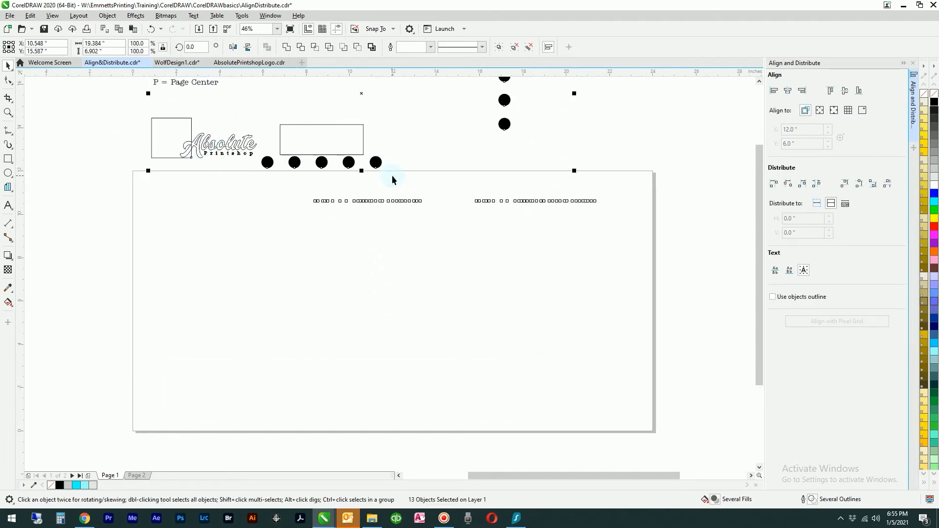
pyautogui.click(277, 243)
# Move the row of five circles to the page's upper-left area and duplicate it alongside to make ten circles.
pyautogui.moveTo(241, 157); pyautogui.dragTo(242, 157)
pyautogui.moveTo(404, 184); pyautogui.dragTo(234, 152)
pyautogui.moveTo(321, 162); pyautogui.dragTo(360, 196)
pyautogui.rightClick(361, 197)
# Distribute the ten circles with equal horizontal space across the extent of the page.
pyautogui.moveTo(539, 244); pyautogui.dragTo(85, 170)
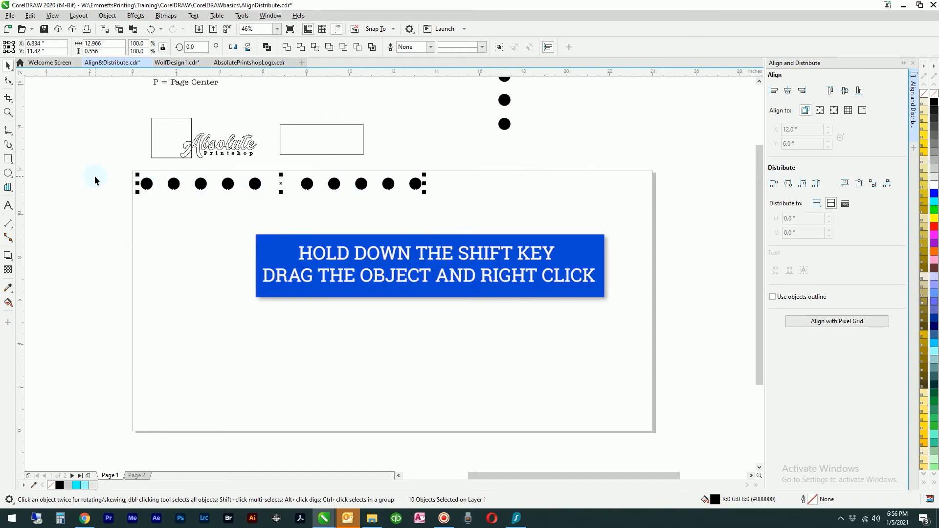
pyautogui.click(831, 208)
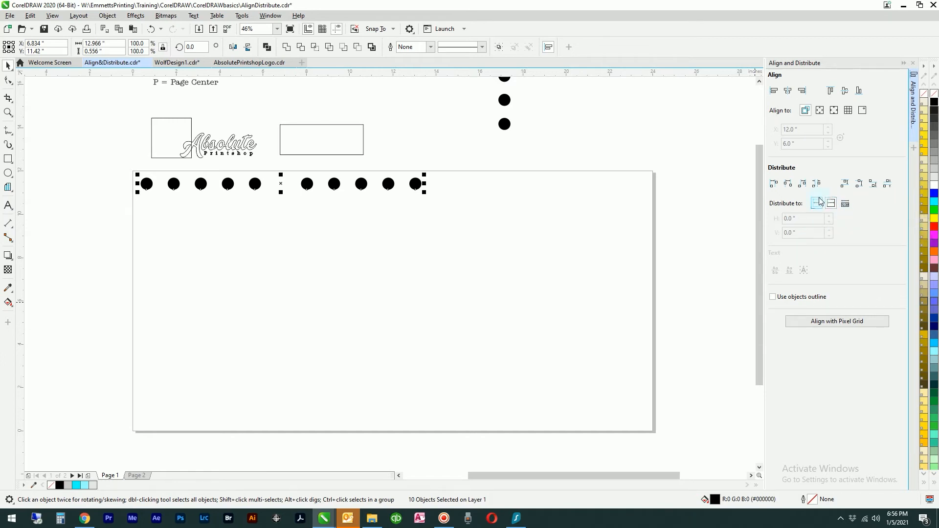
pyautogui.click(816, 184)
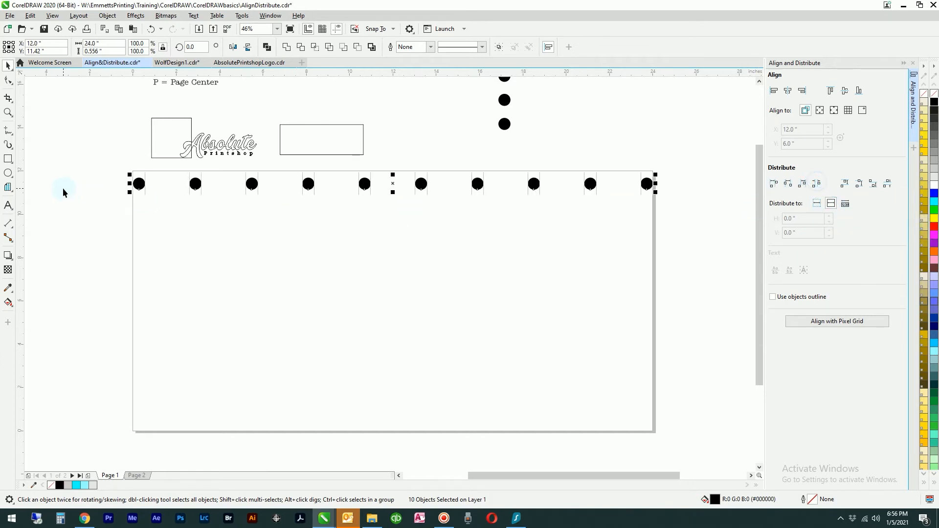
pyautogui.click(649, 230)
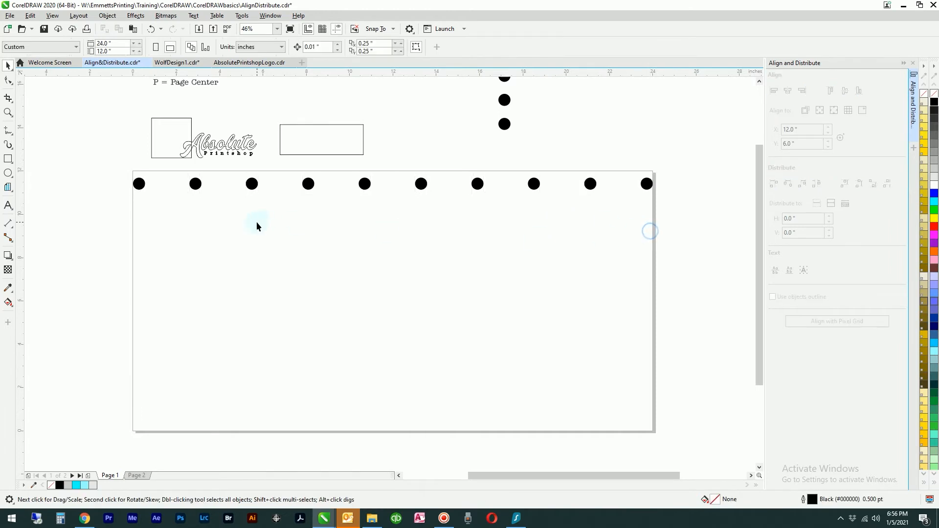
# Select the row of ten circles and move it up onto the page's upper edge.
pyautogui.moveTo(72, 177); pyautogui.dragTo(69, 175)
pyautogui.click(364, 183)
pyautogui.moveTo(699, 228); pyautogui.dragTo(98, 157)
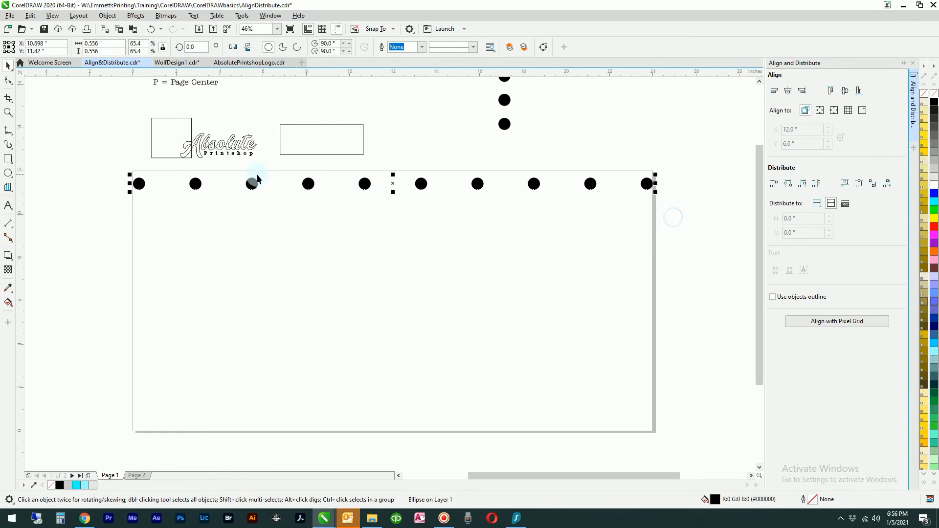
pyautogui.moveTo(308, 184); pyautogui.dragTo(322, 166)
# Move the Absolute Printshop logo and the empty rectangle side by side onto the upper part of the page.
pyautogui.moveTo(241, 146); pyautogui.dragTo(267, 252)
pyautogui.click(253, 106)
pyautogui.click(246, 144)
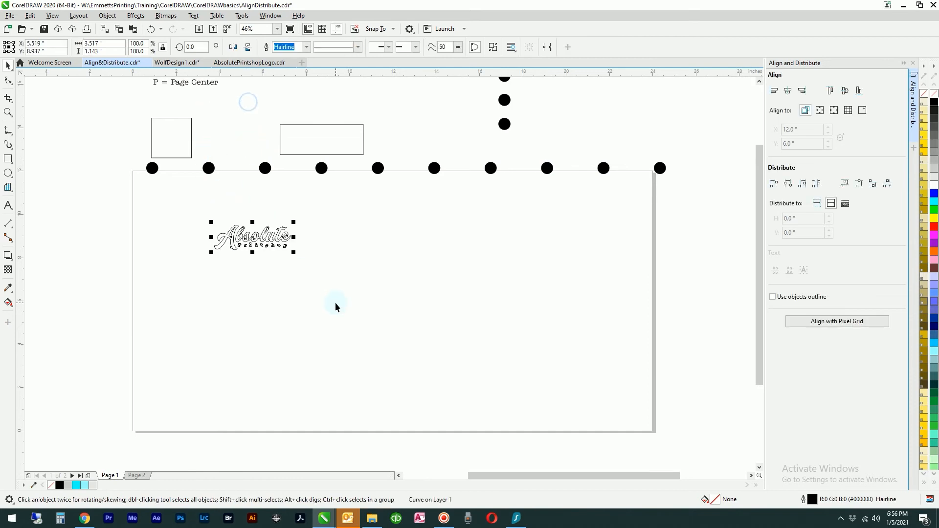
pyautogui.moveTo(332, 156); pyautogui.dragTo(377, 231)
pyautogui.moveTo(359, 247); pyautogui.dragTo(360, 247)
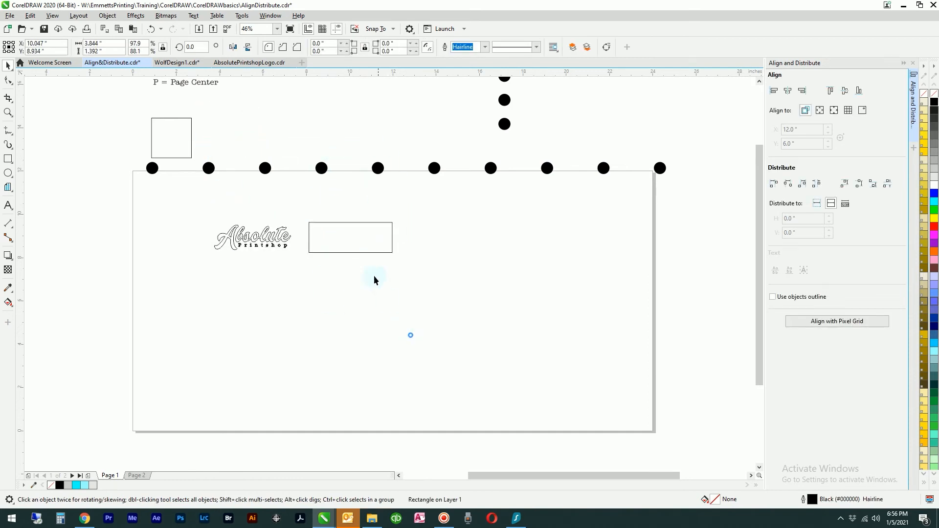
pyautogui.click(410, 335)
# Center the rectangle on the Absolute Printshop logo both vertically and horizontally, and group the two into one label.
pyautogui.moveTo(279, 235)
pyautogui.mouseDown()
pyautogui.moveTo(362, 235)
pyautogui.moveTo(348, 251)
pyautogui.moveTo(289, 237)
pyautogui.mouseUp()
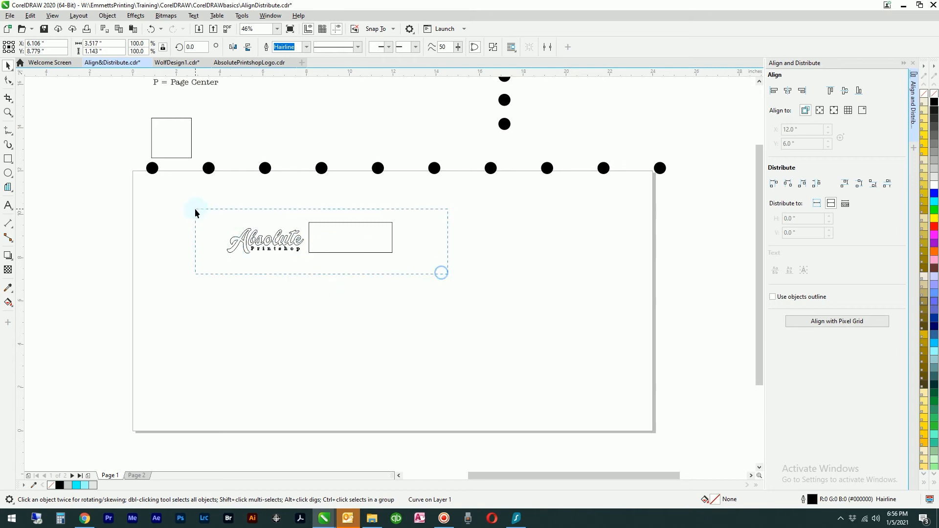
pyautogui.moveTo(195, 211); pyautogui.dragTo(195, 211)
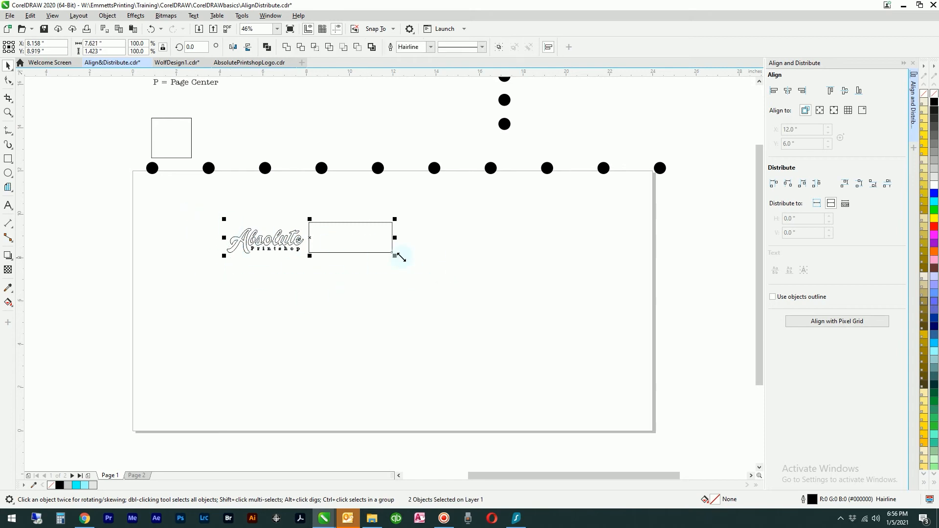
pyautogui.click(805, 110)
pyautogui.click(843, 96)
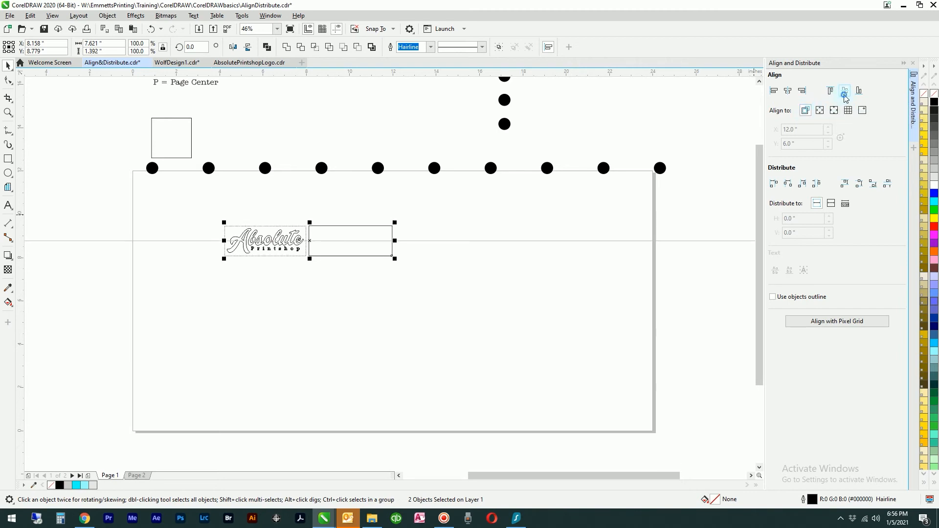
pyautogui.click(788, 90)
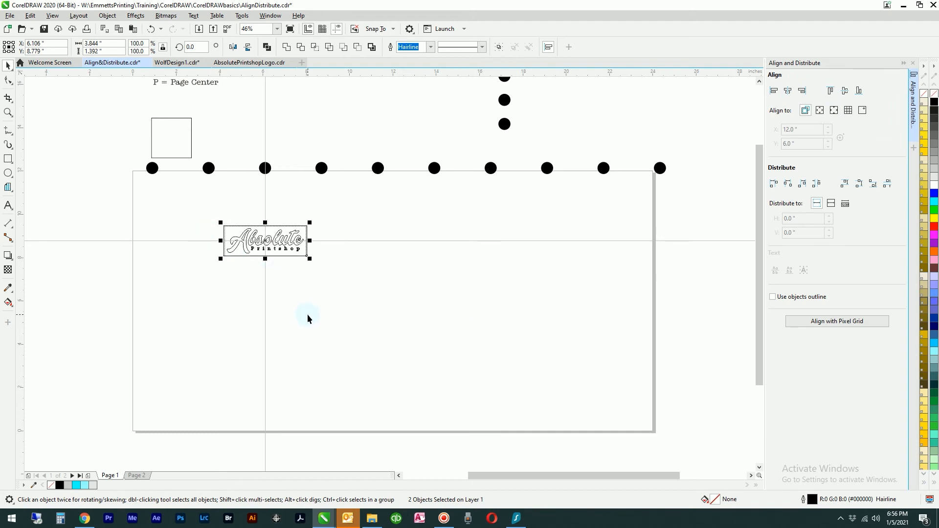
pyautogui.hotkey('ctrl', 'g')
# Move the row of ten circles up clear of the page.
pyautogui.click(356, 310)
pyautogui.moveTo(708, 212); pyautogui.dragTo(29, 160)
pyautogui.moveTo(307, 167); pyautogui.dragTo(304, 143)
pyautogui.click(344, 193)
# Move the logo label into the page's upper-left corner and place a duplicate directly beside it.
pyautogui.moveTo(420, 294); pyautogui.dragTo(175, 199)
pyautogui.moveTo(305, 251); pyautogui.dragTo(298, 202)
pyautogui.rightClick(298, 202)
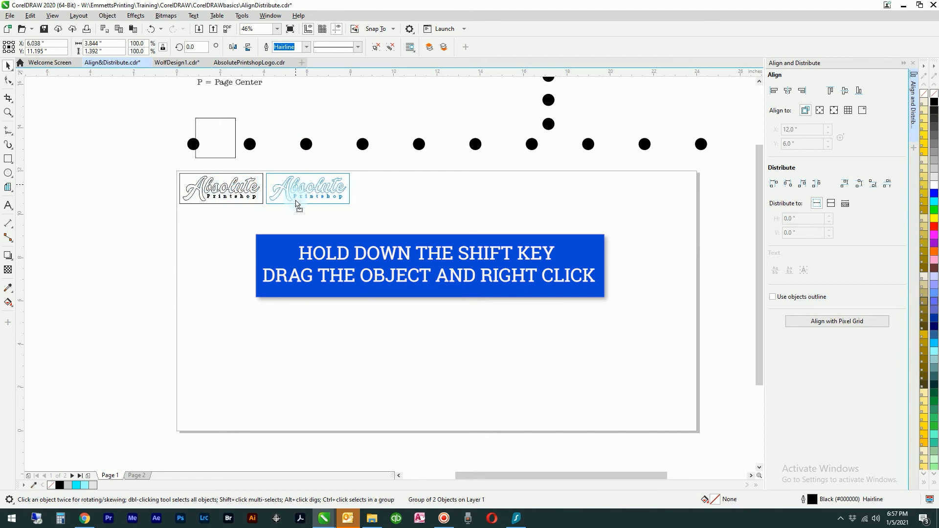
pyautogui.click(318, 222)
# Duplicate the logo labels further along the page's upper edge to form a row of six.
pyautogui.moveTo(391, 225); pyautogui.dragTo(388, 202)
pyautogui.rightClick(389, 203)
pyautogui.click(396, 253)
pyautogui.moveTo(592, 239); pyautogui.dragTo(354, 168)
pyautogui.moveTo(401, 198); pyautogui.dragTo(574, 220)
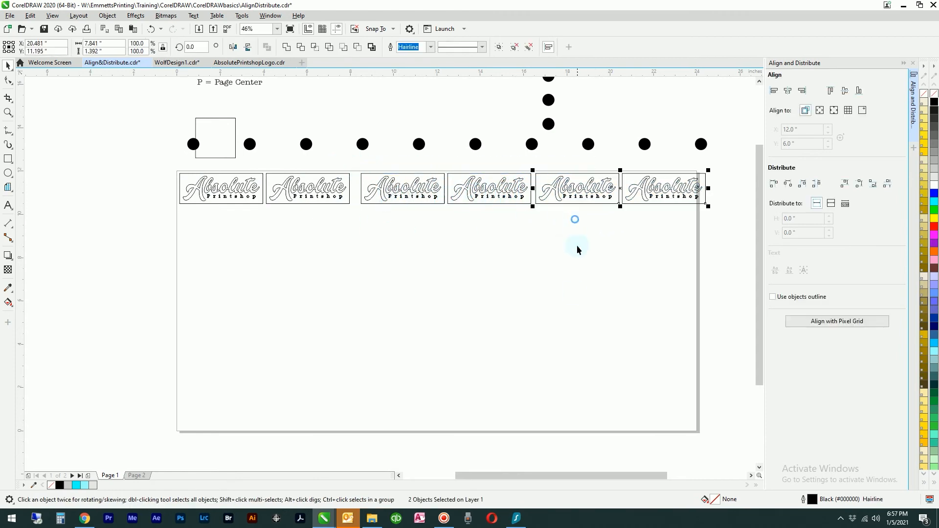
# Distribute the six logo labels with equal horizontal space across the extent of the page.
pyautogui.click(573, 296)
pyautogui.moveTo(738, 230); pyautogui.dragTo(82, 170)
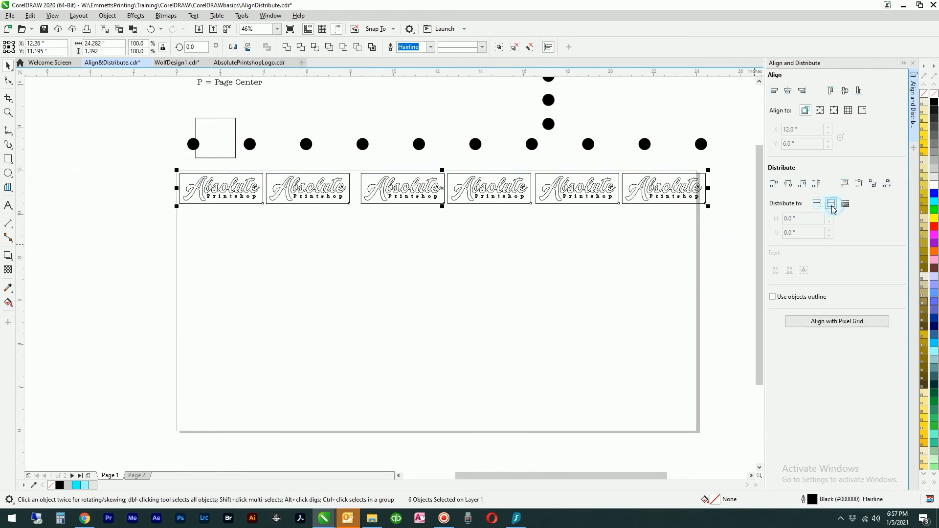
pyautogui.click(815, 185)
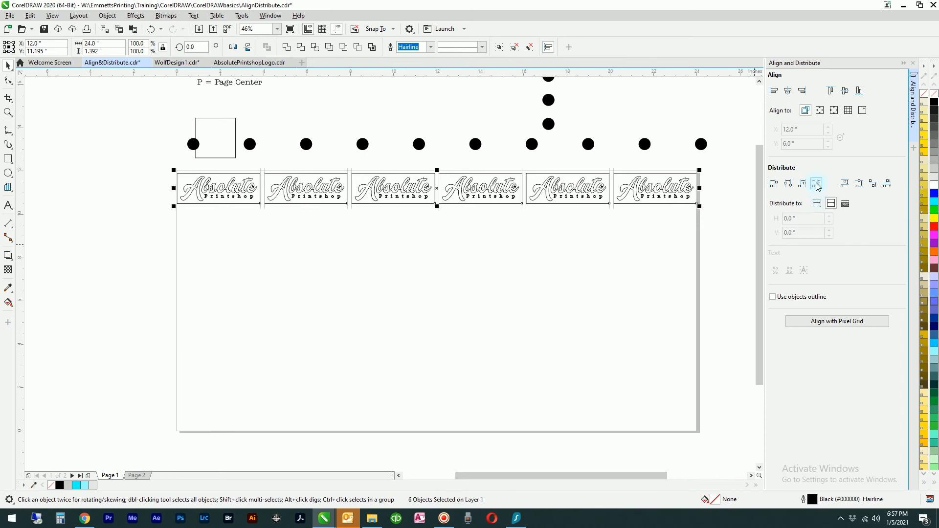
pyautogui.click(464, 256)
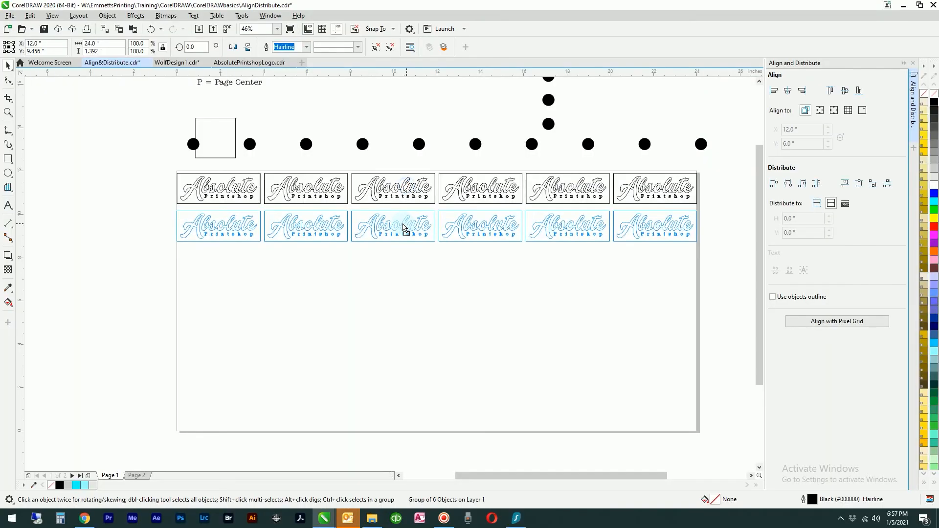
# Duplicate the grouped row of six labels down the page to make seven rows.
pyautogui.click(402, 224)
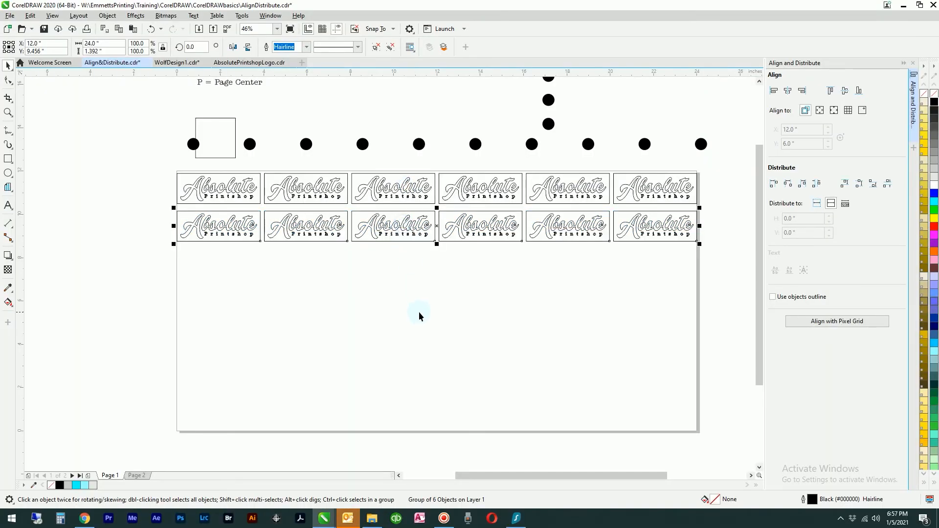
pyautogui.moveTo(169, 185); pyautogui.dragTo(170, 184)
pyautogui.moveTo(316, 214); pyautogui.dragTo(345, 420)
pyautogui.press('space')
pyautogui.click(348, 422)
pyautogui.moveTo(392, 317); pyautogui.dragTo(394, 264)
# Distribute the seven label rows with equal vertical space across the extent of the page.
pyautogui.moveTo(704, 433); pyautogui.dragTo(249, 290)
pyautogui.moveTo(82, 168); pyautogui.dragTo(82, 167)
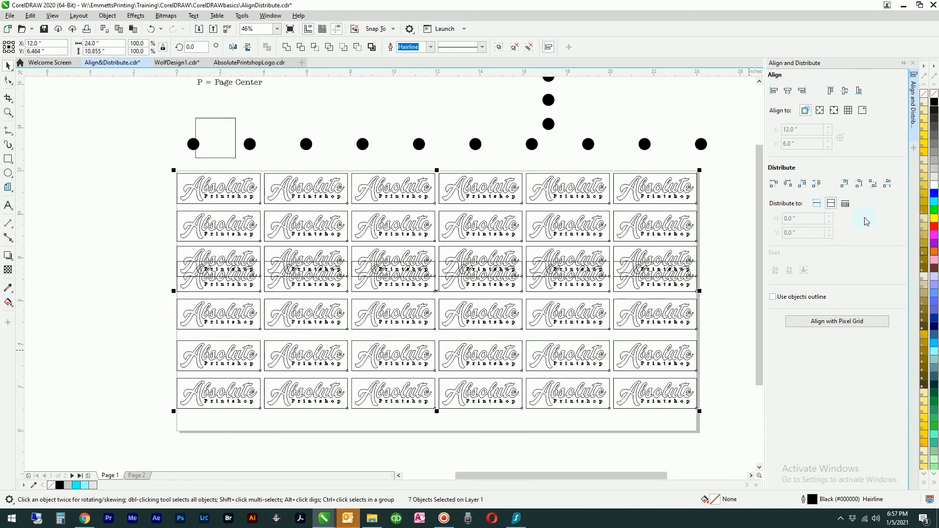
pyautogui.click(886, 184)
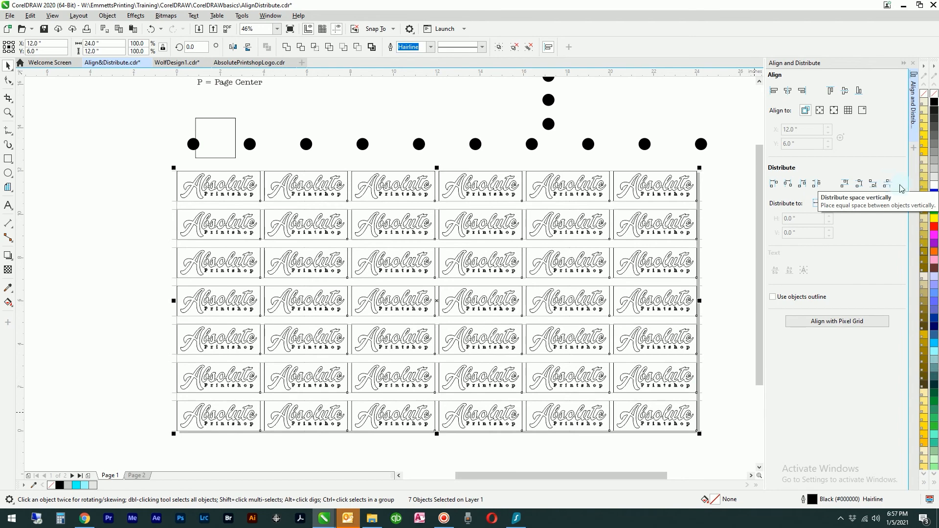
pyautogui.click(722, 287)
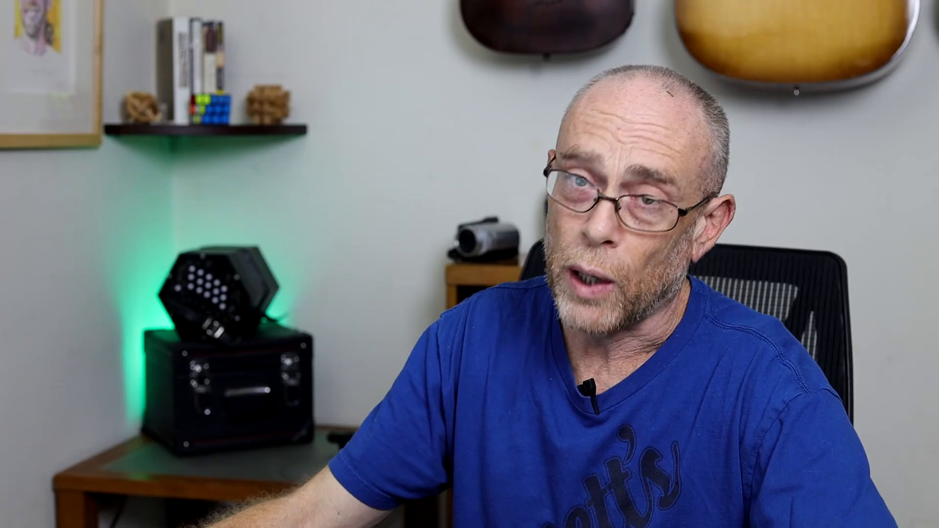